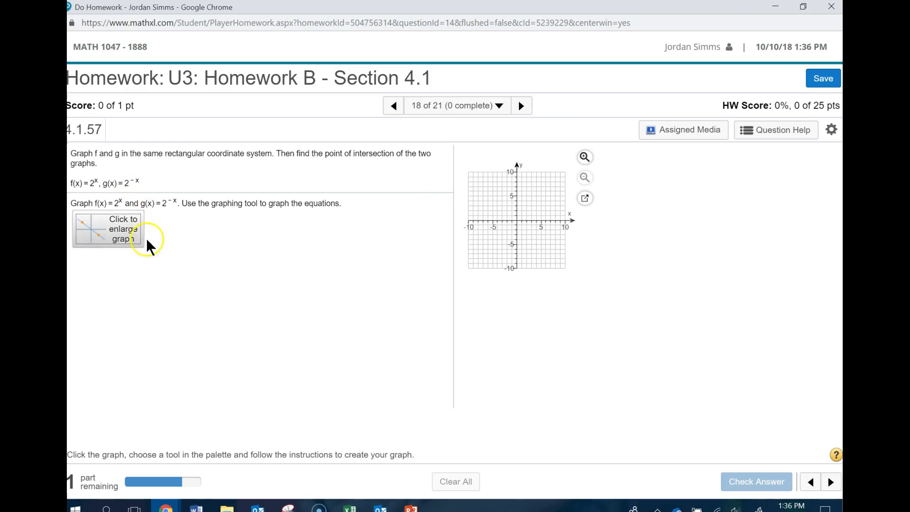
# Open the question's graphing tool and plot an exponential curve on the coordinate grid.
pyautogui.click(122, 235)
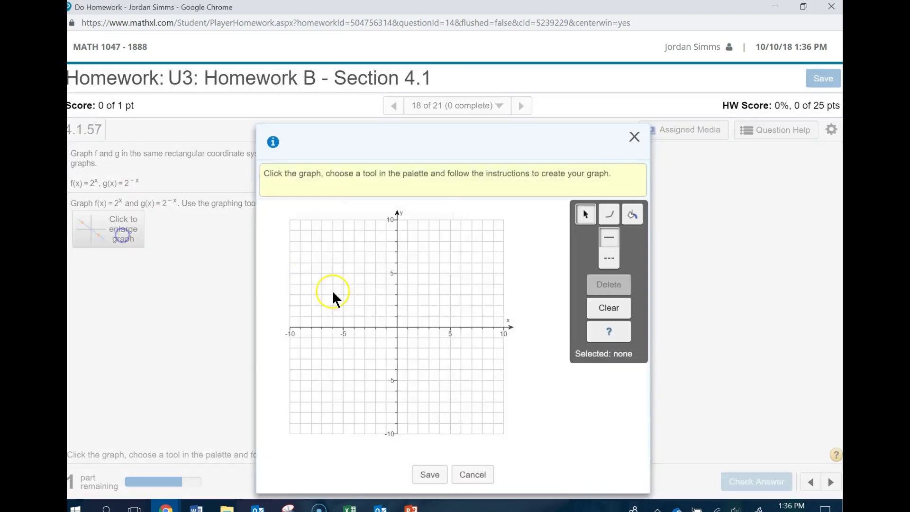
pyautogui.click(615, 220)
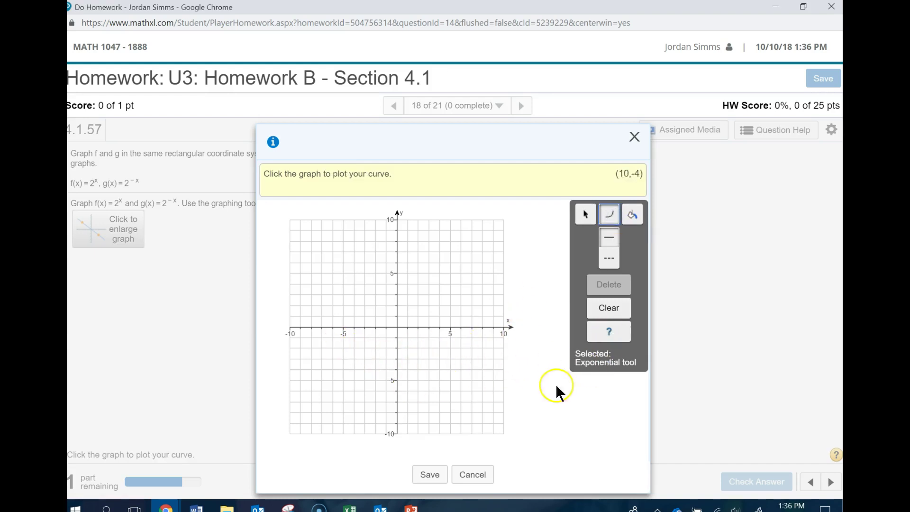
pyautogui.click(349, 323)
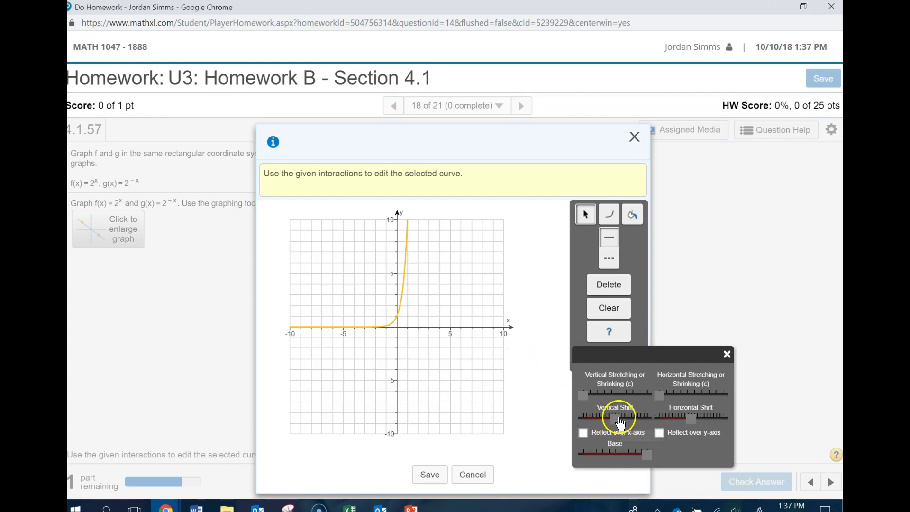
# Keep the curve's shifts at 0 and its stretching at the defaults, and set its base to 2 to graph f(x) = 2^x.
pyautogui.moveTo(682, 424); pyautogui.dragTo(692, 426)
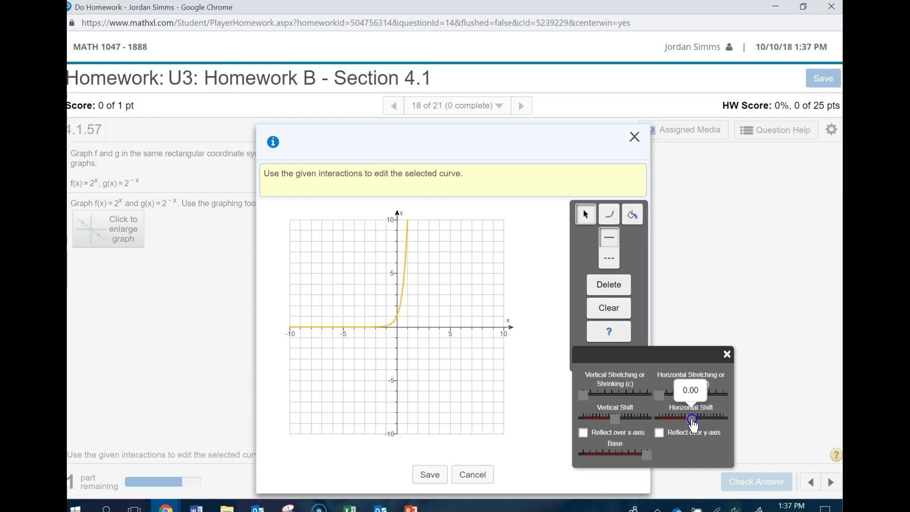
pyautogui.moveTo(616, 423)
pyautogui.mouseDown()
pyautogui.moveTo(598, 424)
pyautogui.moveTo(619, 423)
pyautogui.mouseUp()
pyautogui.click(661, 397)
pyautogui.moveTo(664, 404); pyautogui.dragTo(648, 403)
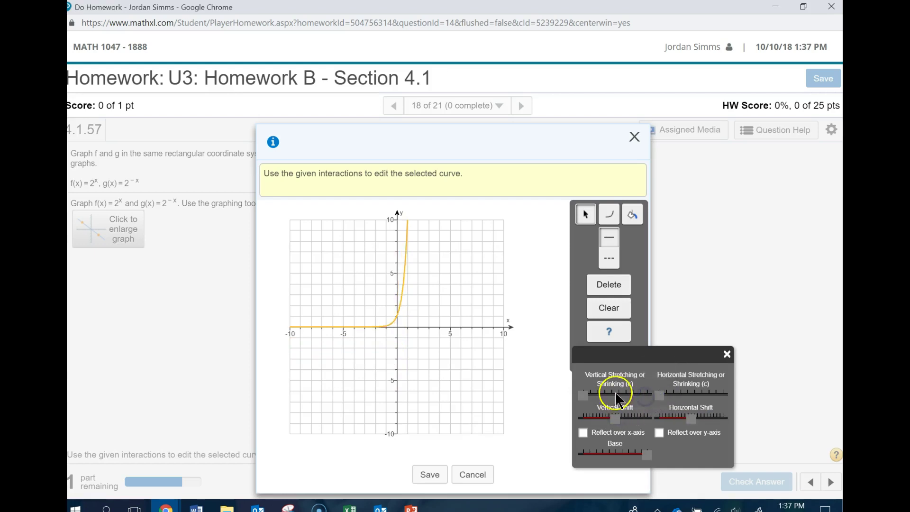
pyautogui.moveTo(584, 397)
pyautogui.mouseDown()
pyautogui.moveTo(622, 403)
pyautogui.moveTo(581, 397)
pyautogui.mouseUp()
pyautogui.moveTo(660, 397)
pyautogui.mouseDown()
pyautogui.moveTo(713, 399)
pyautogui.moveTo(660, 401)
pyautogui.mouseUp()
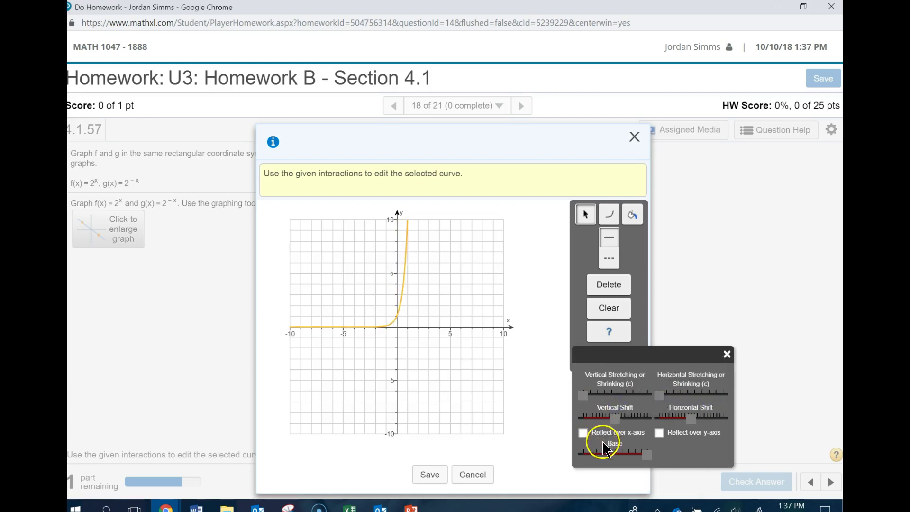
pyautogui.click(651, 455)
pyautogui.moveTo(650, 456); pyautogui.dragTo(596, 461)
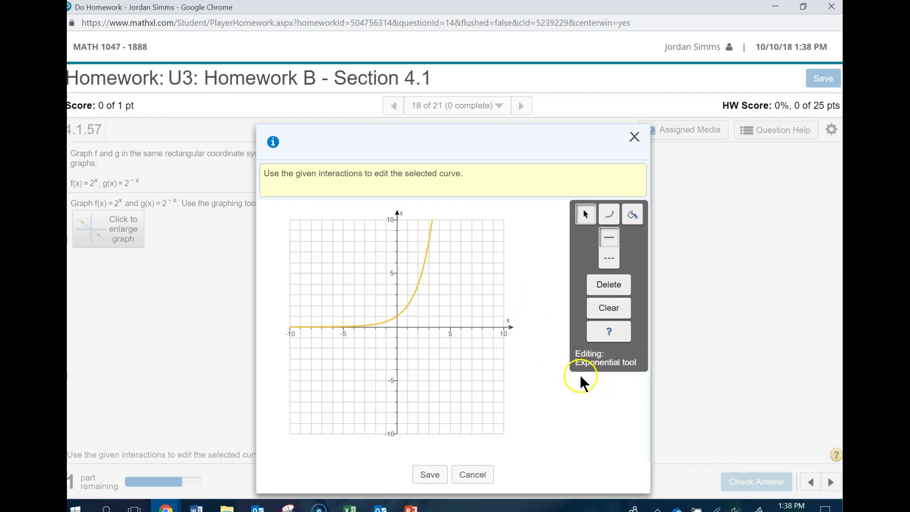
# Plot a second exponential curve with base 2 and reflect it over the y-axis to graph g(x) = 2^-x.
pyautogui.click(610, 217)
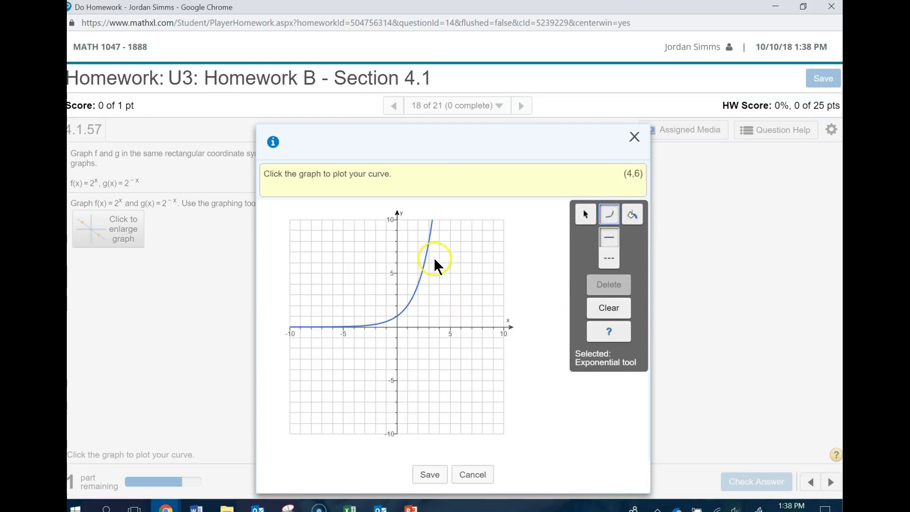
pyautogui.click(454, 325)
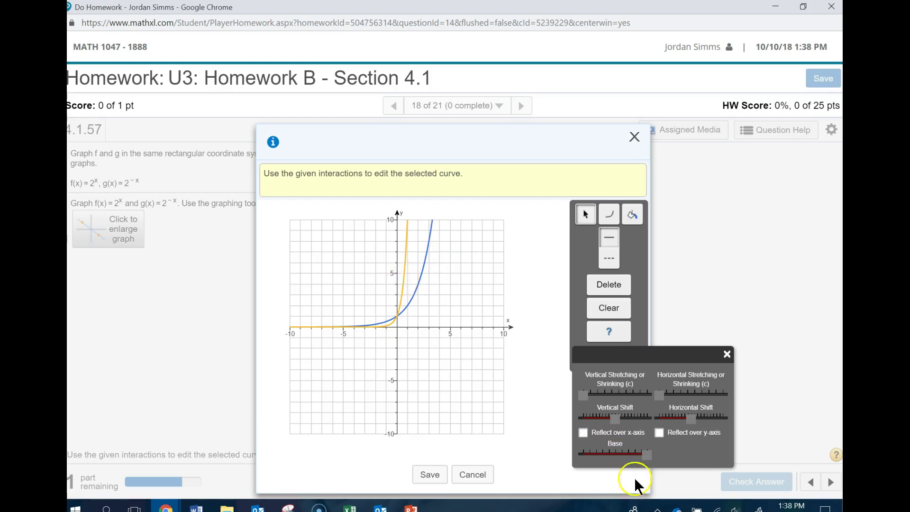
pyautogui.moveTo(646, 459); pyautogui.dragTo(596, 458)
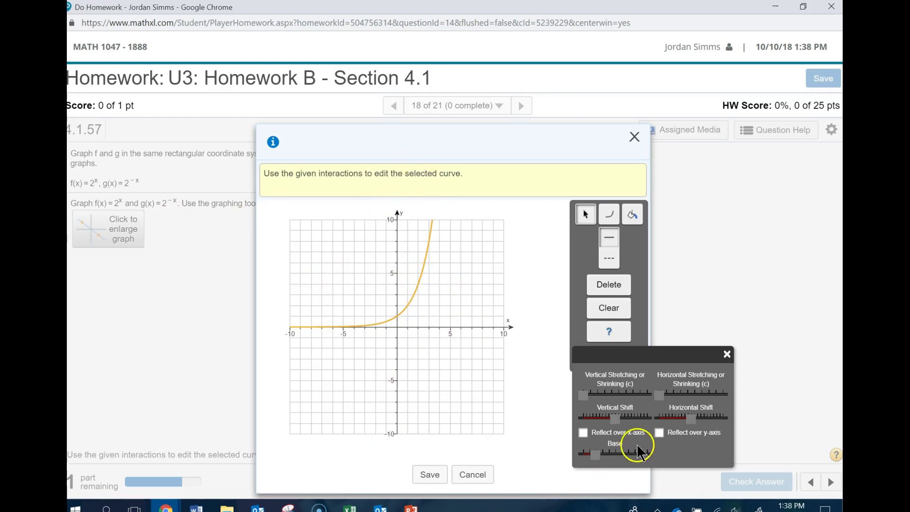
pyautogui.click(662, 432)
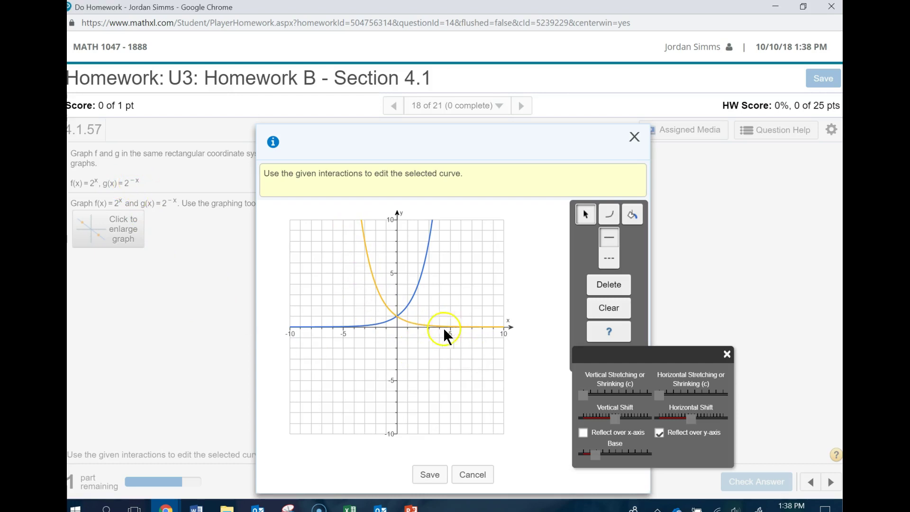
# Save the graph with both curves and check it as the answer to the graphing part.
pyautogui.click(547, 463)
pyautogui.click(422, 474)
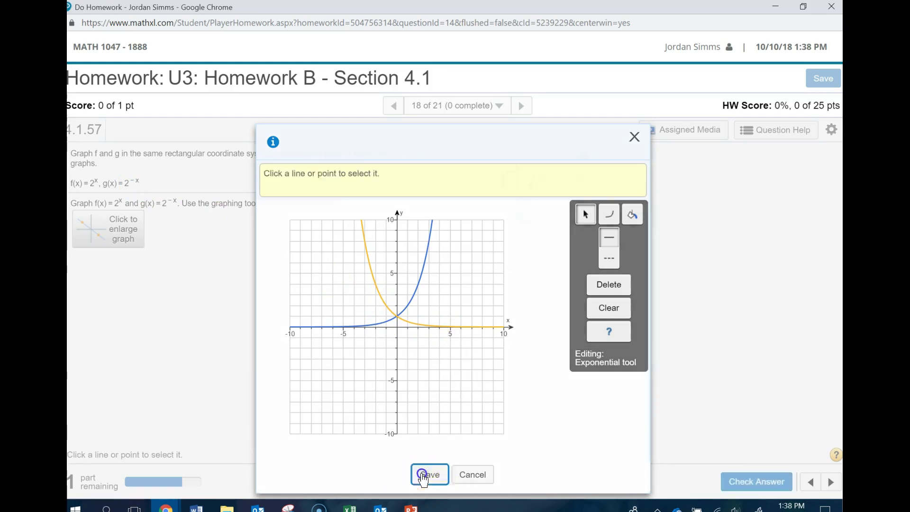
pyautogui.click(777, 483)
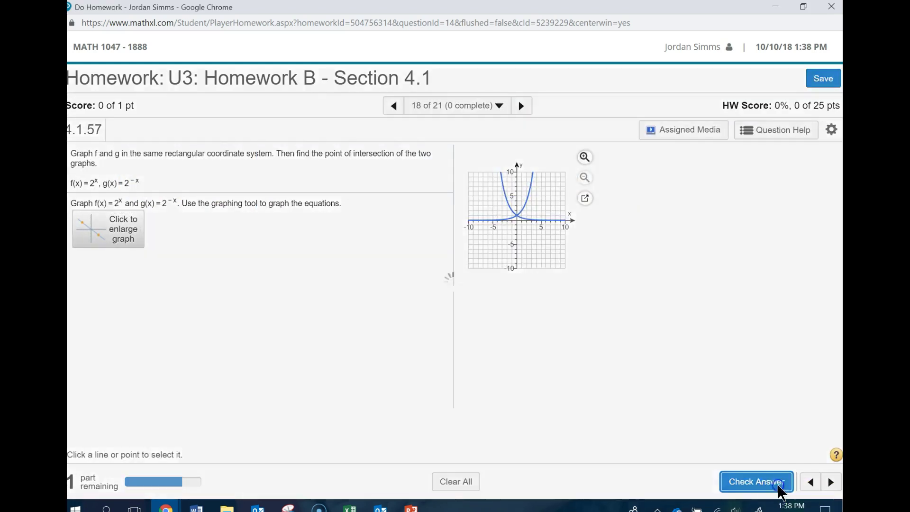
pyautogui.click(456, 325)
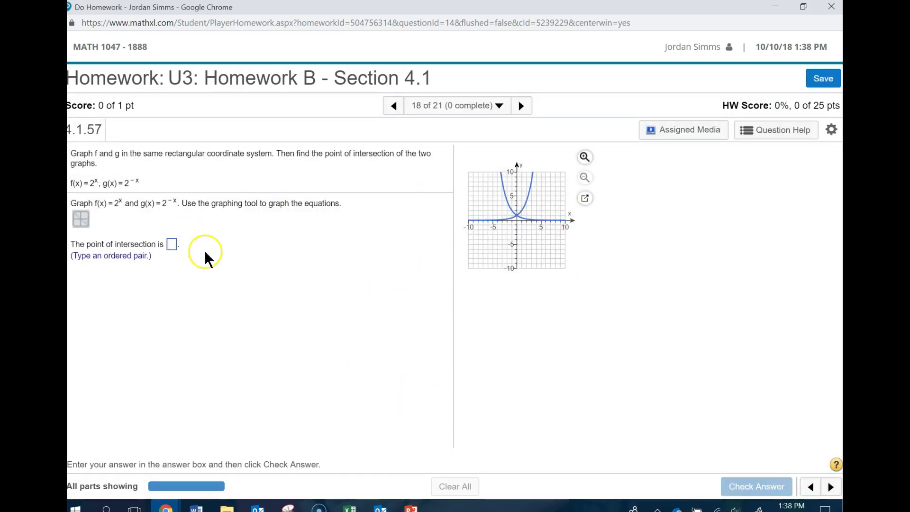
# Examine the intersection of the two curves in the enlarged graph and try to reopen the submitted graph for editing.
pyautogui.click(172, 245)
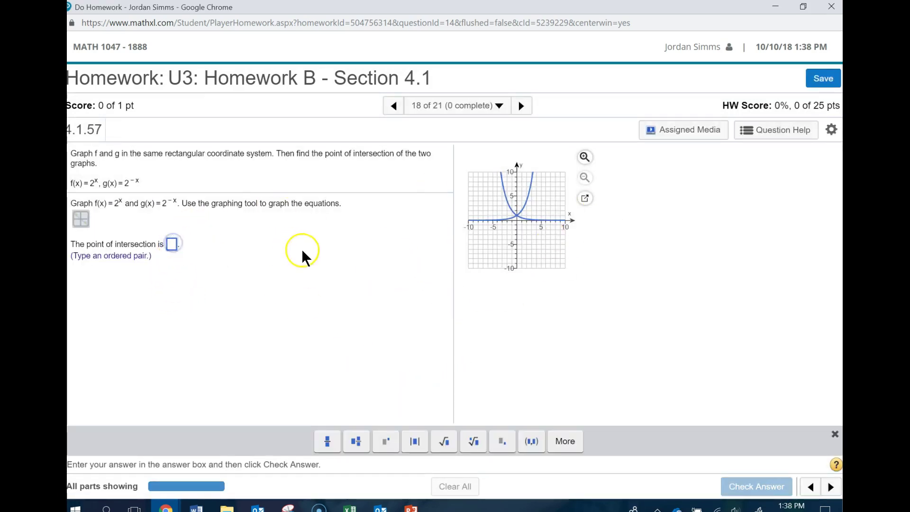
pyautogui.click(585, 199)
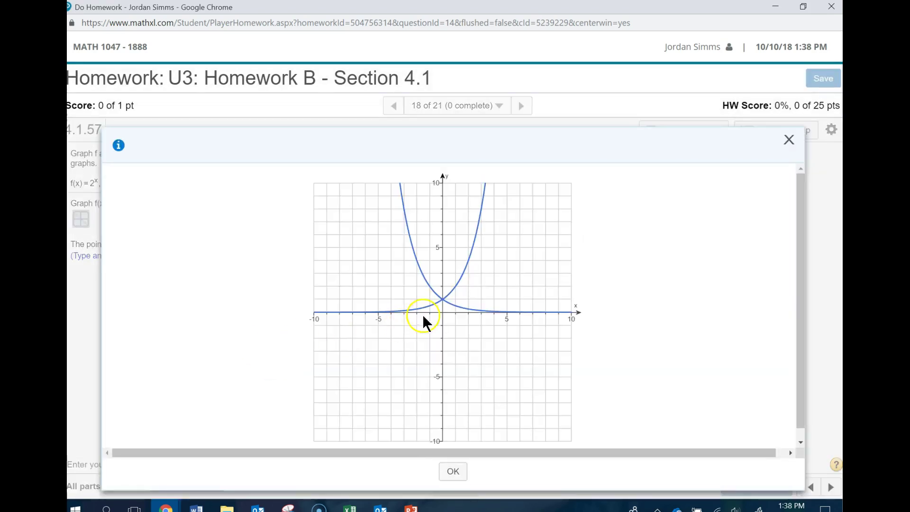
pyautogui.click(788, 140)
pyautogui.click(81, 219)
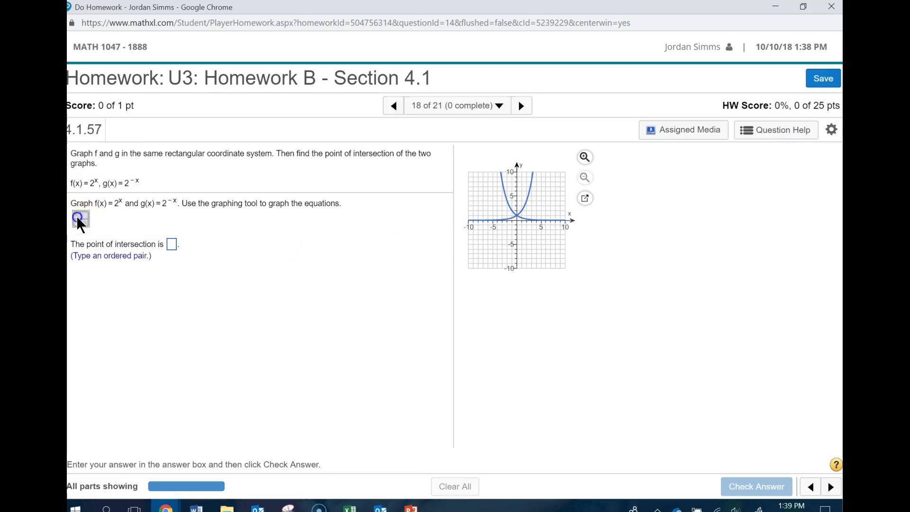
pyautogui.click(415, 259)
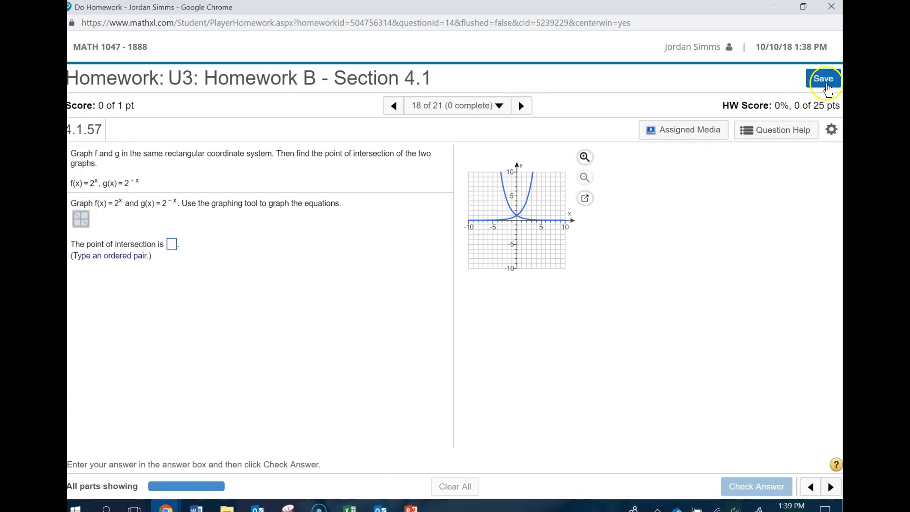
# Try to make question 18's graph editable again by leaving to questions 17 and 19 and returning to it.
pyautogui.click(396, 113)
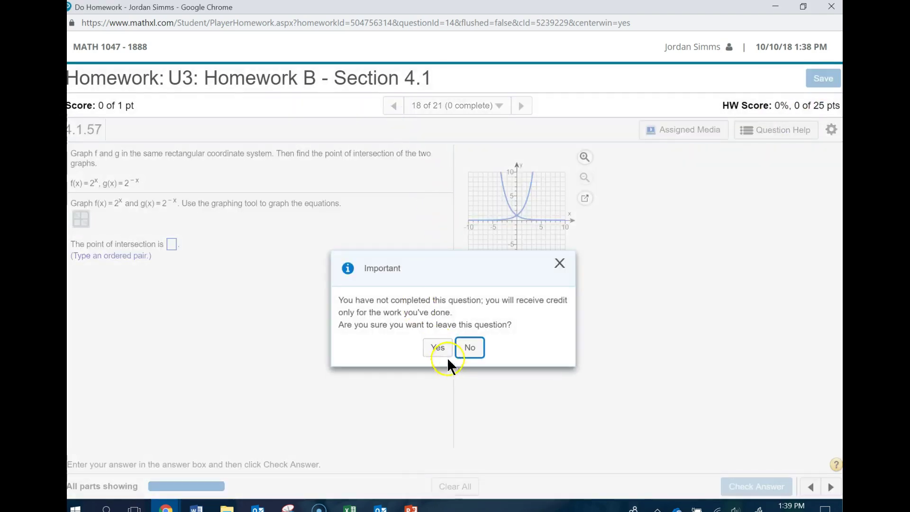
pyautogui.click(443, 352)
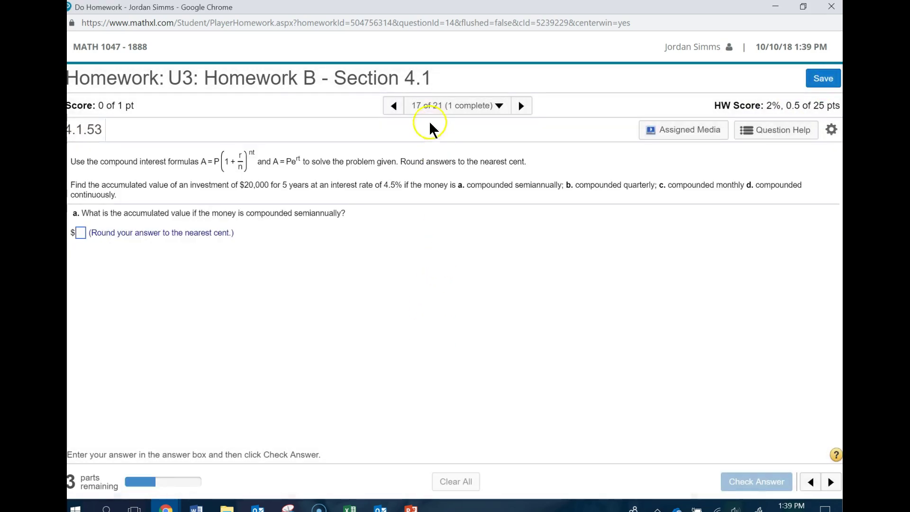
pyautogui.click(522, 106)
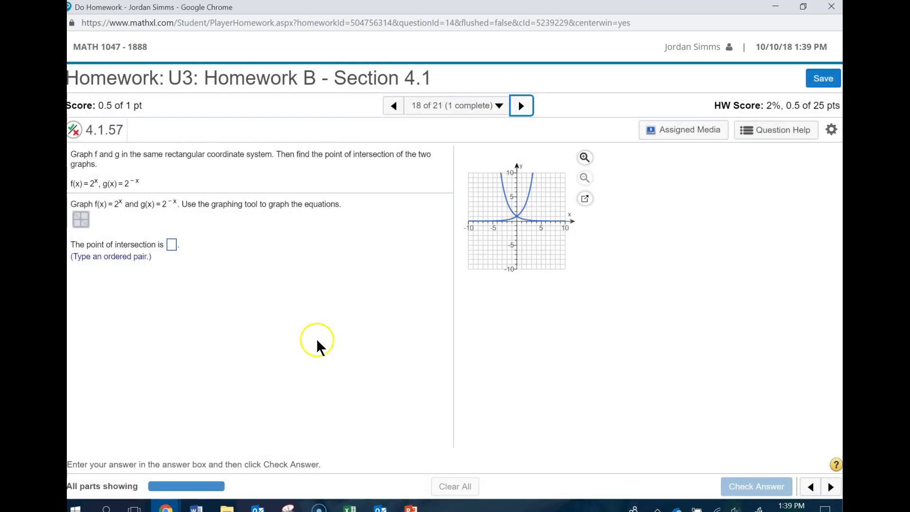
pyautogui.click(80, 219)
pyautogui.click(400, 235)
pyautogui.click(521, 106)
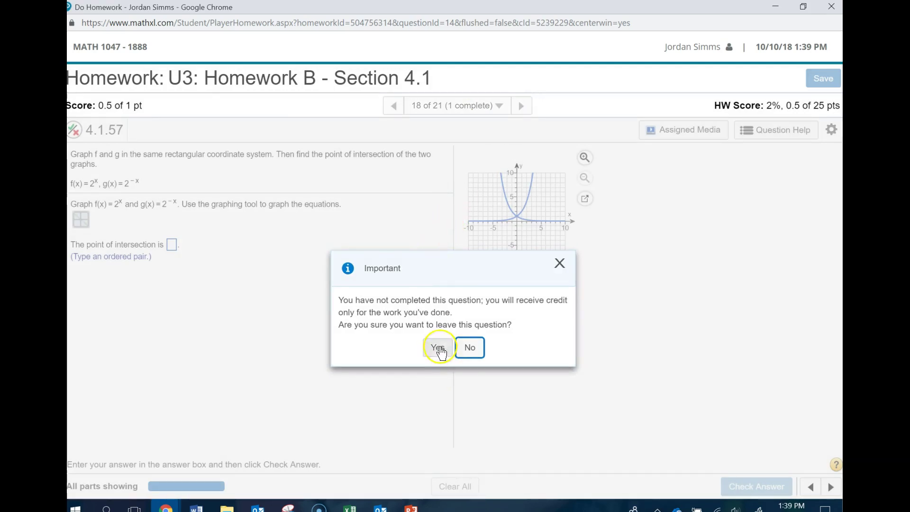
pyautogui.click(438, 348)
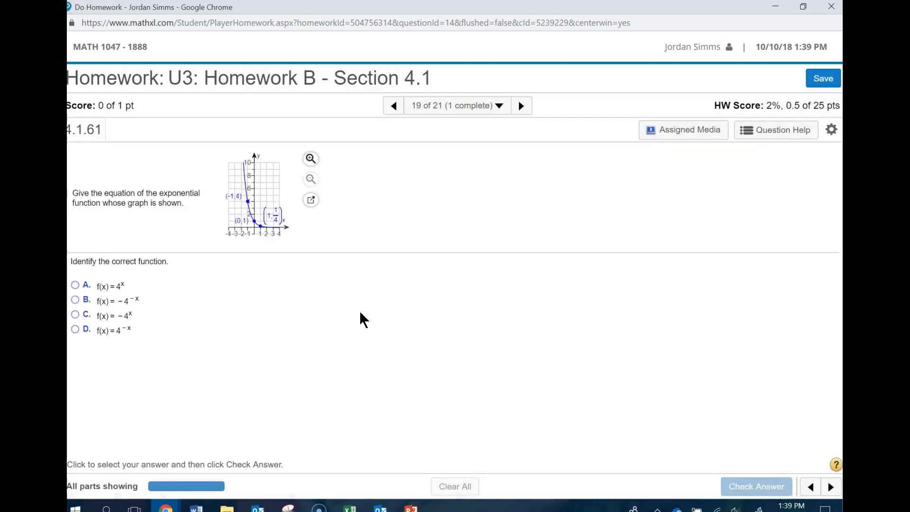
pyautogui.click(394, 107)
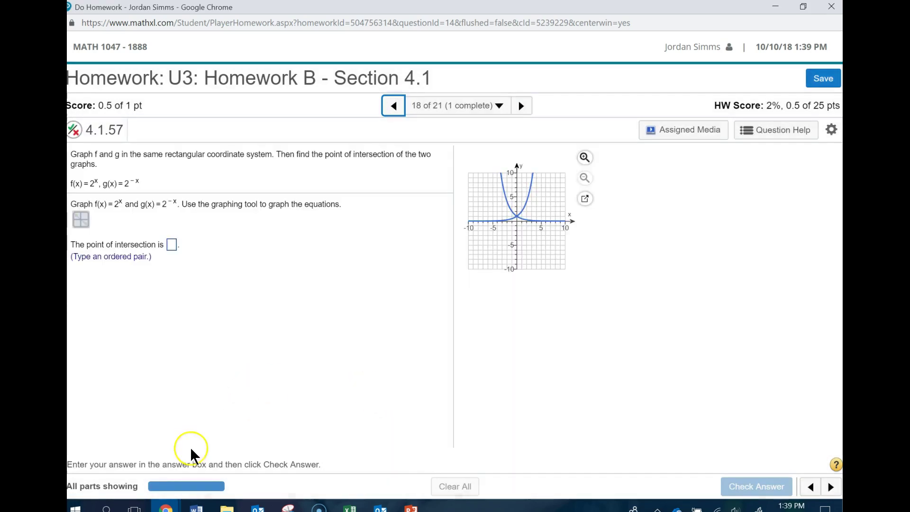
# Submit the placeholder answer g for the point of intersection through the final check, and load a similar question.
pyautogui.click(173, 246)
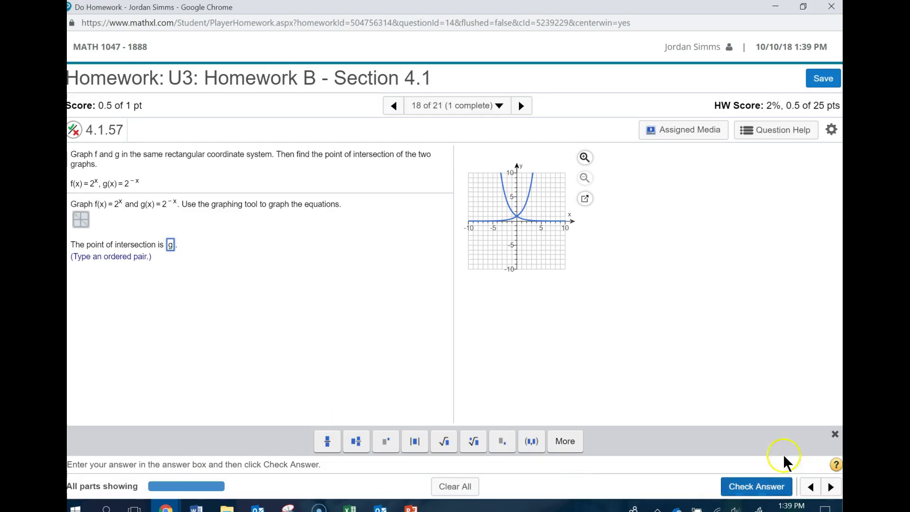
pyautogui.click(756, 485)
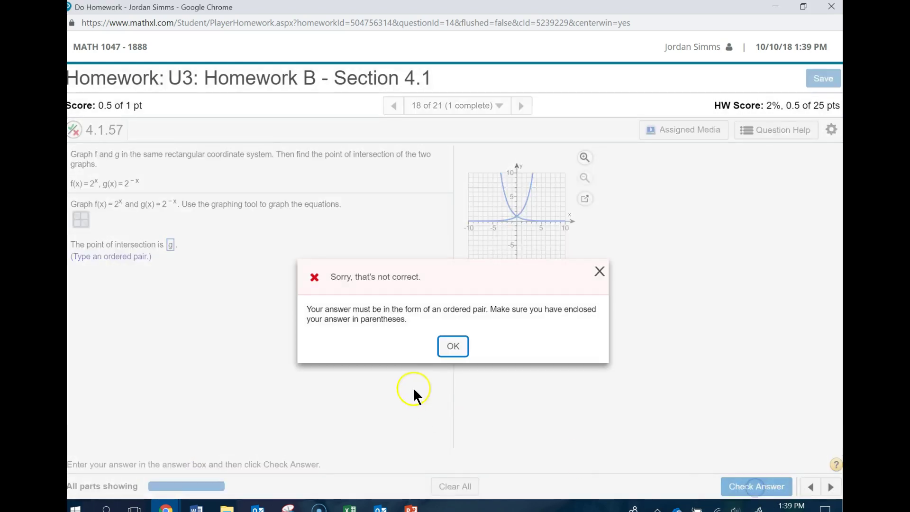
pyautogui.click(453, 346)
pyautogui.click(736, 487)
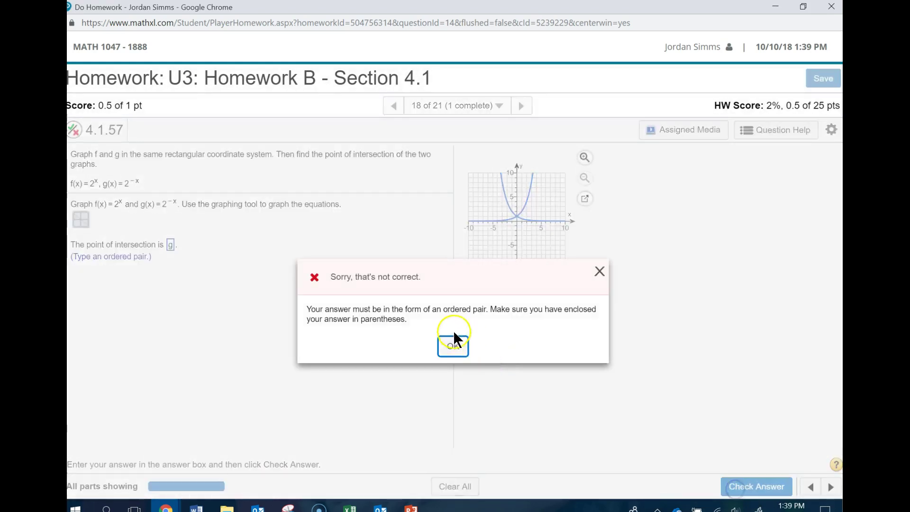
pyautogui.click(452, 342)
pyautogui.click(741, 491)
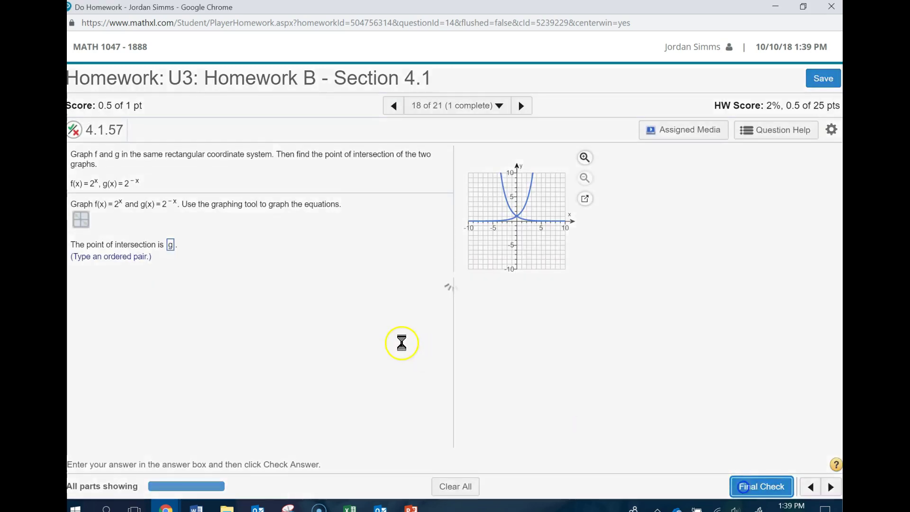
pyautogui.click(432, 356)
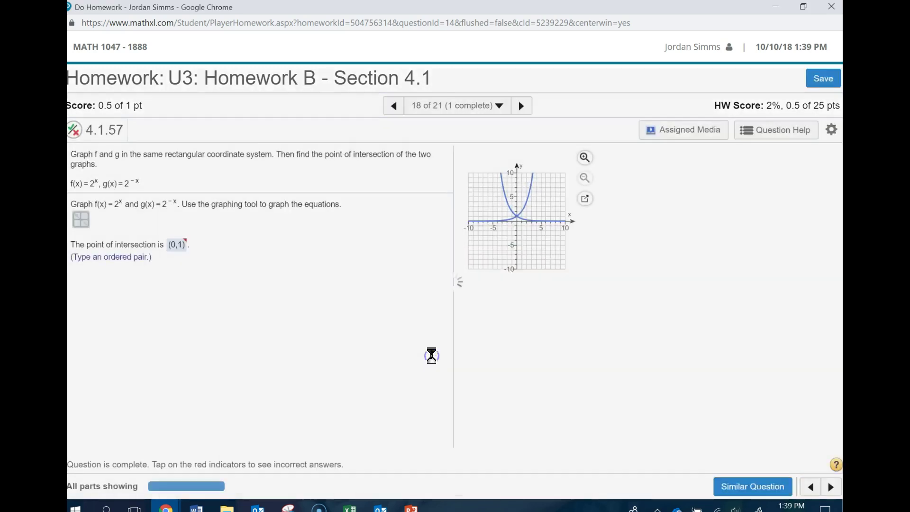
# Open the graphing tool of the new question and plot an exponential curve with base 2.
pyautogui.click(121, 226)
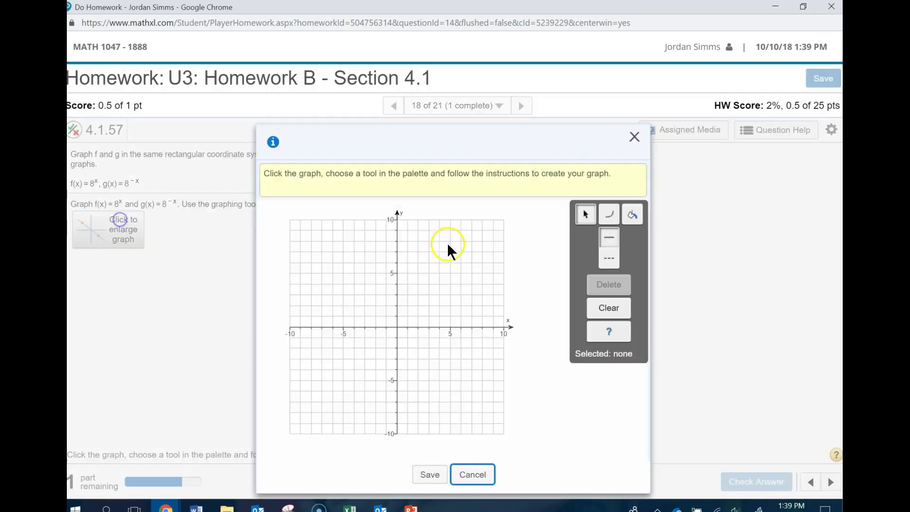
pyautogui.click(609, 215)
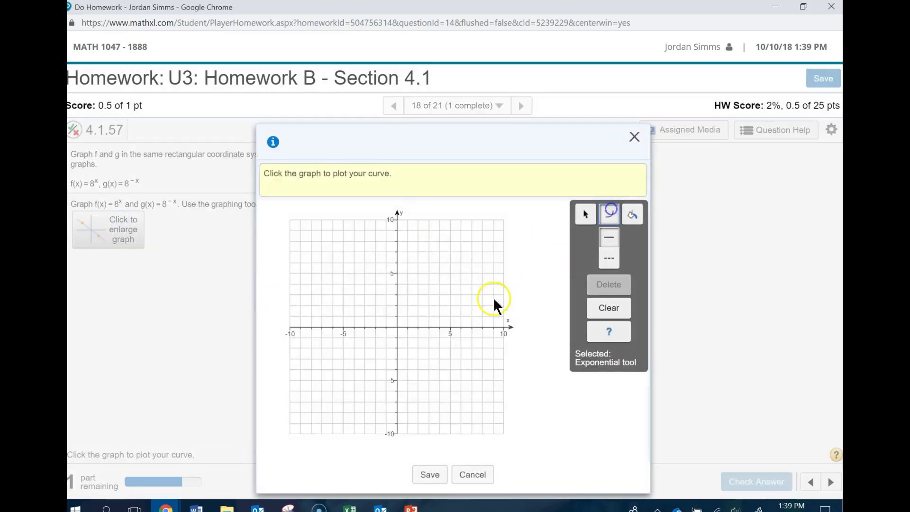
pyautogui.click(316, 322)
pyautogui.click(647, 454)
pyautogui.moveTo(647, 456); pyautogui.dragTo(595, 454)
pyautogui.click(553, 340)
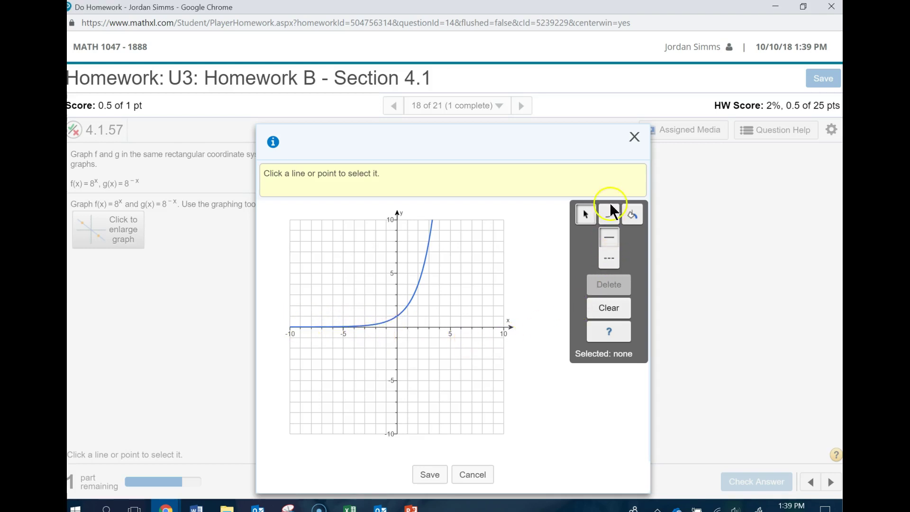
# Make the plotted exponential curve dashed and switch it back to a solid line.
pyautogui.click(613, 259)
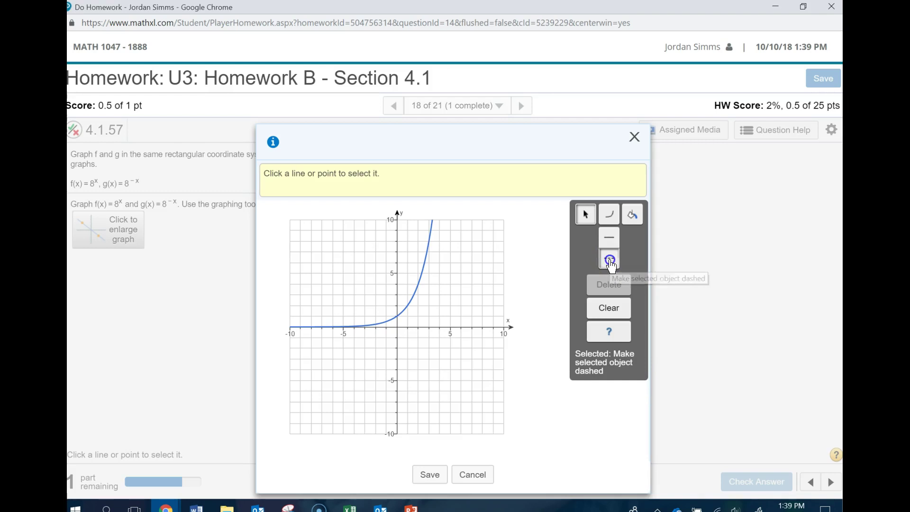
pyautogui.click(291, 326)
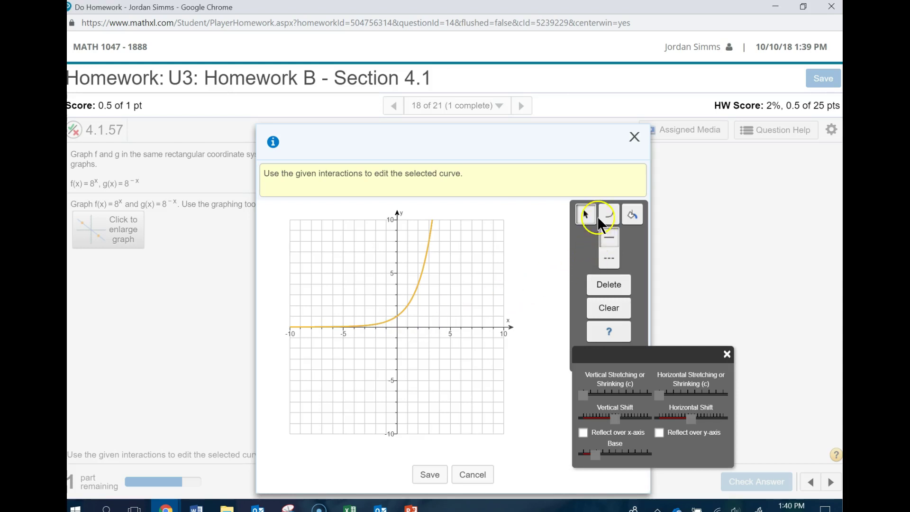
pyautogui.click(610, 258)
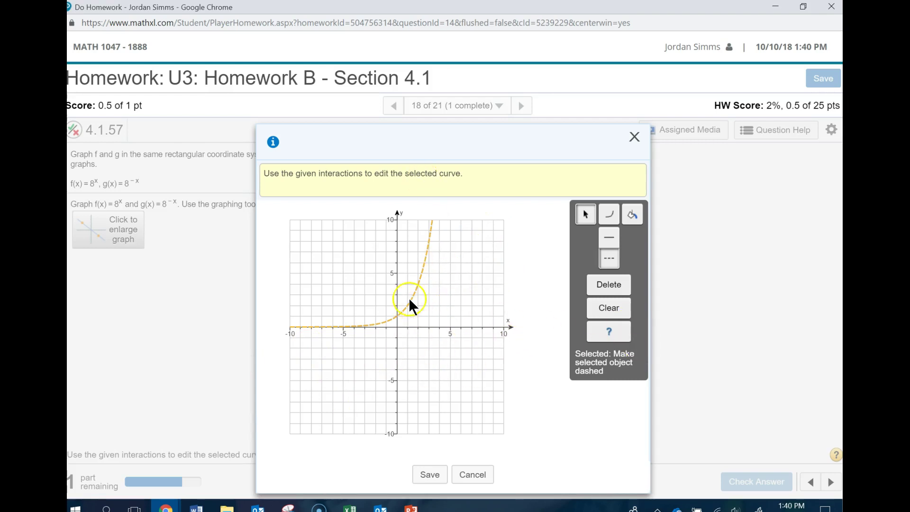
pyautogui.click(421, 274)
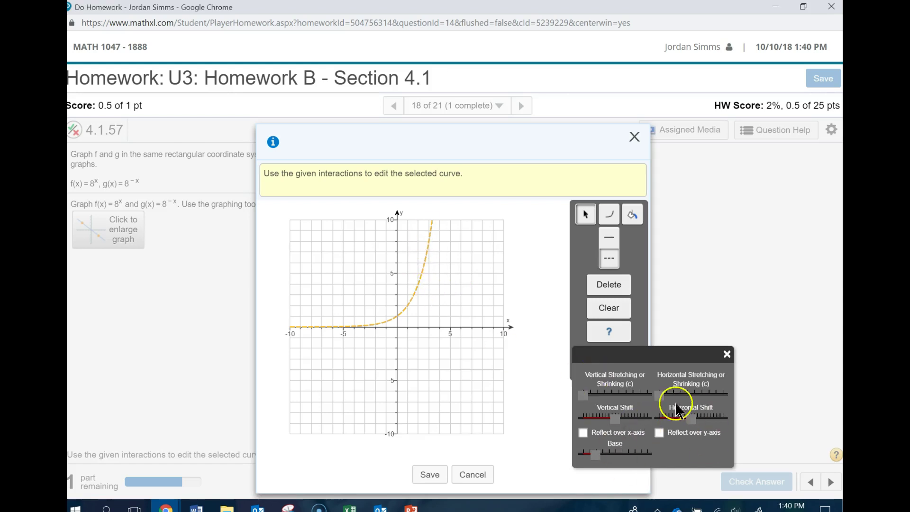
pyautogui.click(614, 236)
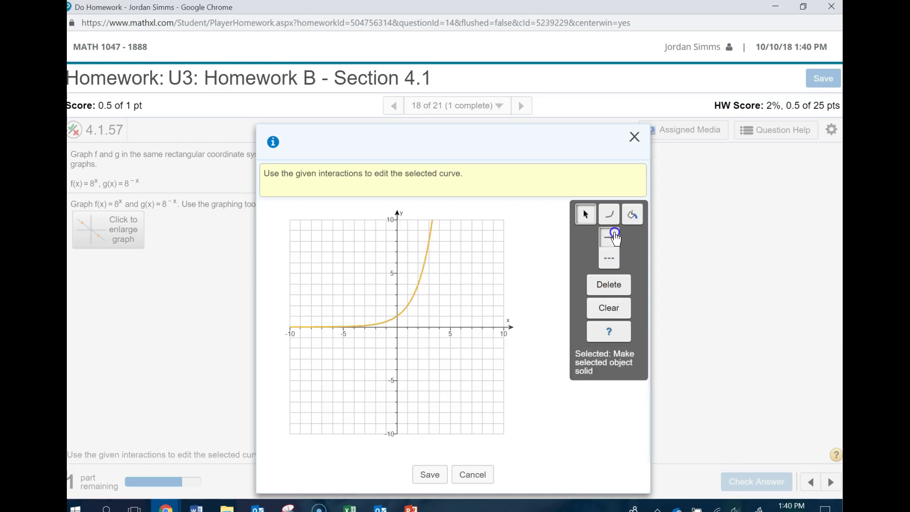
# Set the base of the plotted curve to 8 to graph f(x) = 8^x.
pyautogui.click(413, 295)
pyautogui.click(599, 454)
pyautogui.moveTo(599, 455)
pyautogui.mouseDown()
pyautogui.moveTo(649, 456)
pyautogui.moveTo(587, 456)
pyautogui.moveTo(613, 456)
pyautogui.moveTo(596, 456)
pyautogui.mouseUp()
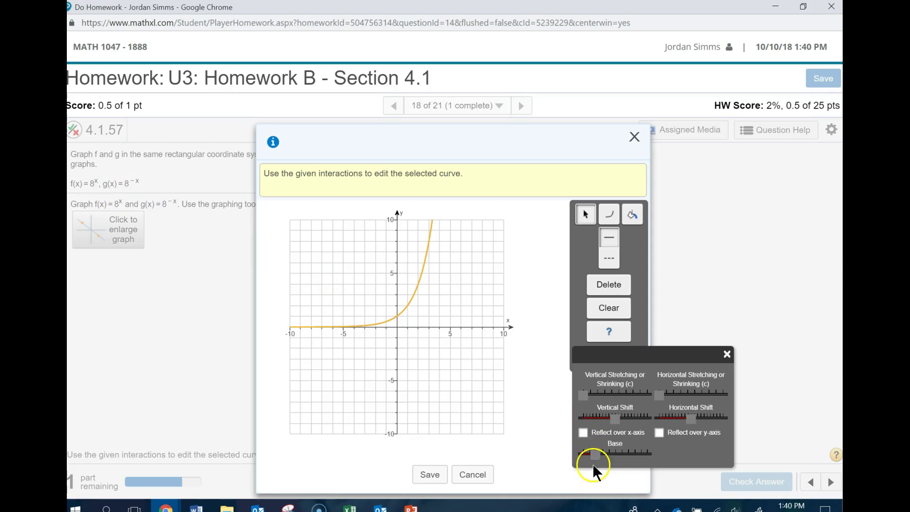
pyautogui.moveTo(596, 455); pyautogui.dragTo(634, 457)
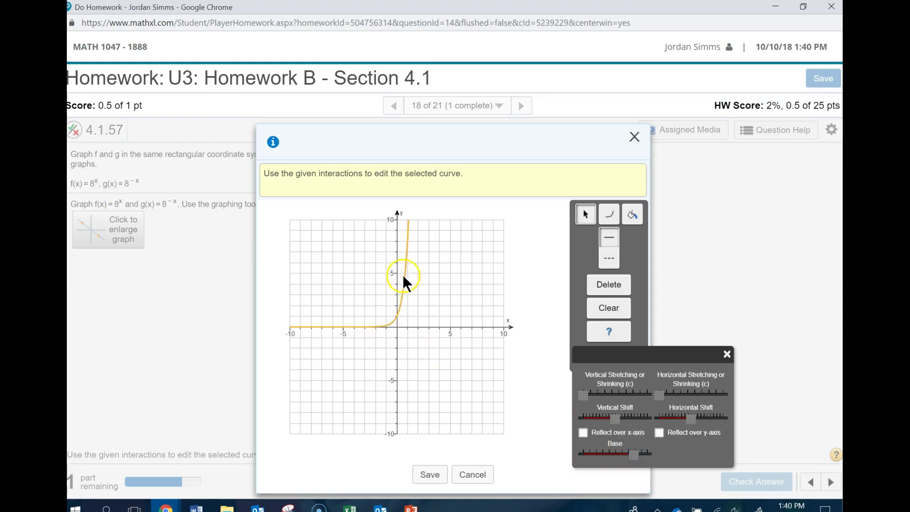